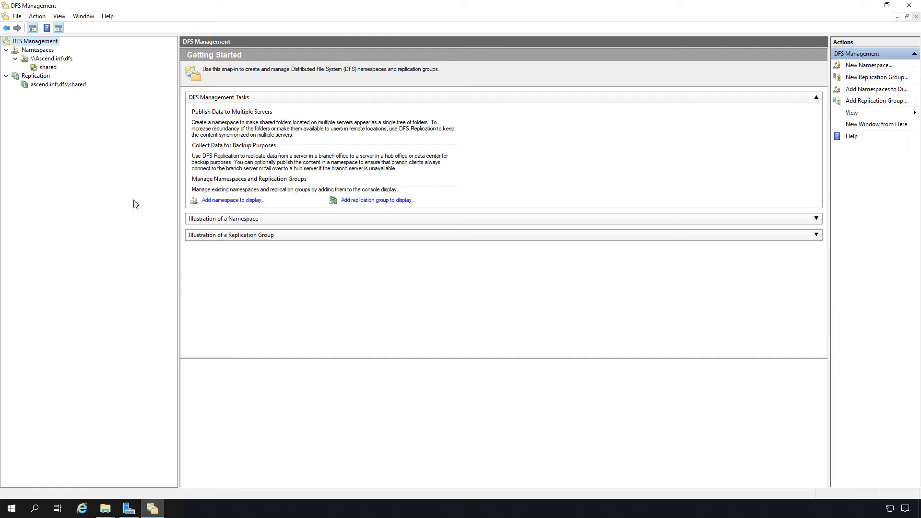
- Select the \\Ascend.int\dfs namespace and highlight its only namespace server, \\SERVER01\dfs
left_click(57, 59)
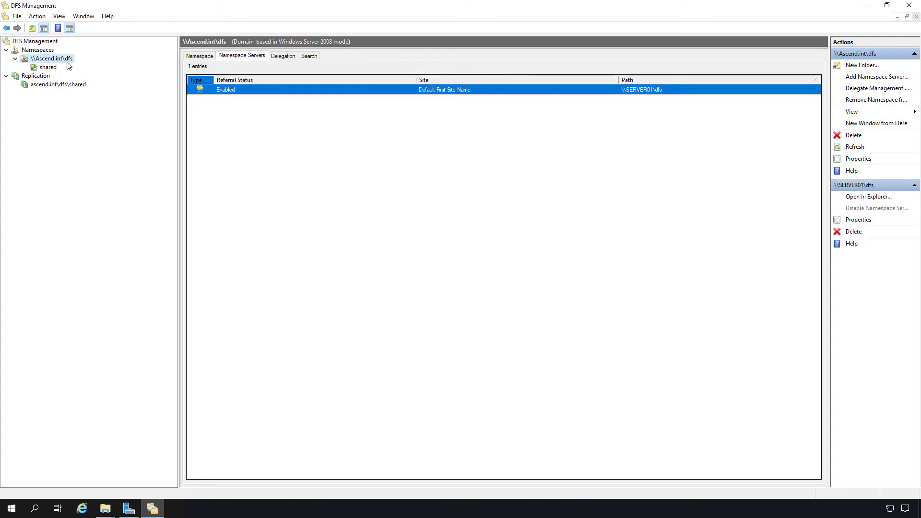
left_click(278, 136)
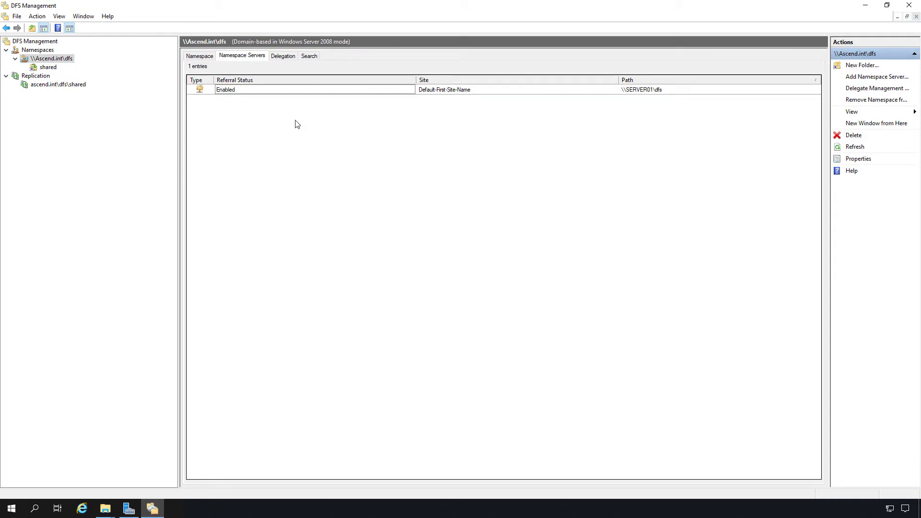
left_click(238, 91)
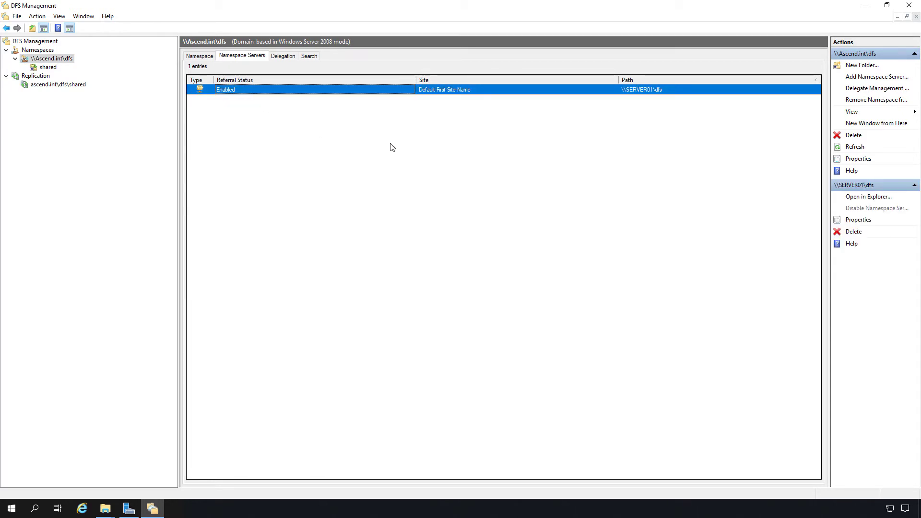
- Add server02, resolved as \\SERVER02.Ascend.int\dfs, as a second namespace server
left_click(858, 78)
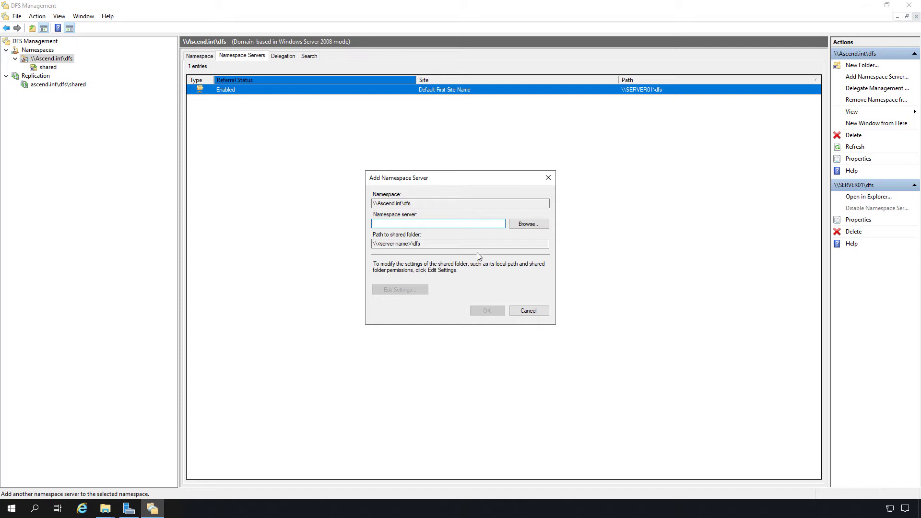
left_click(520, 224)
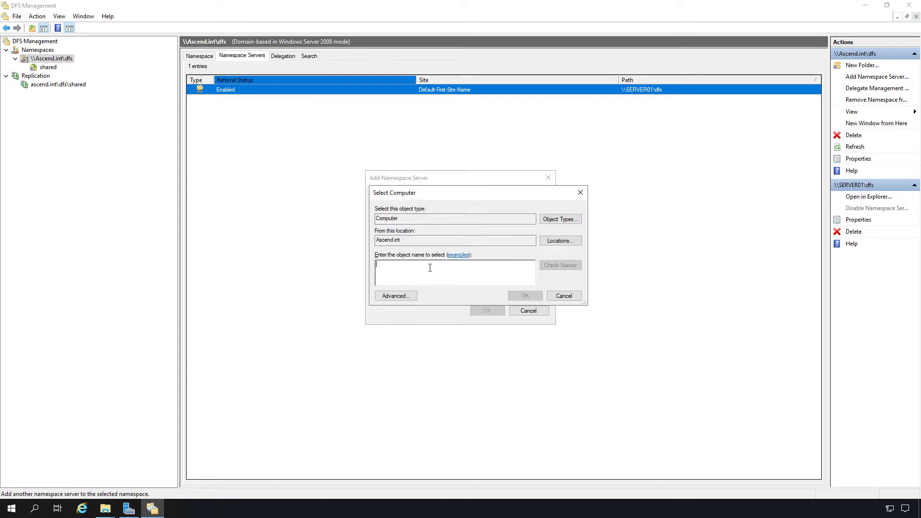
type("server02")
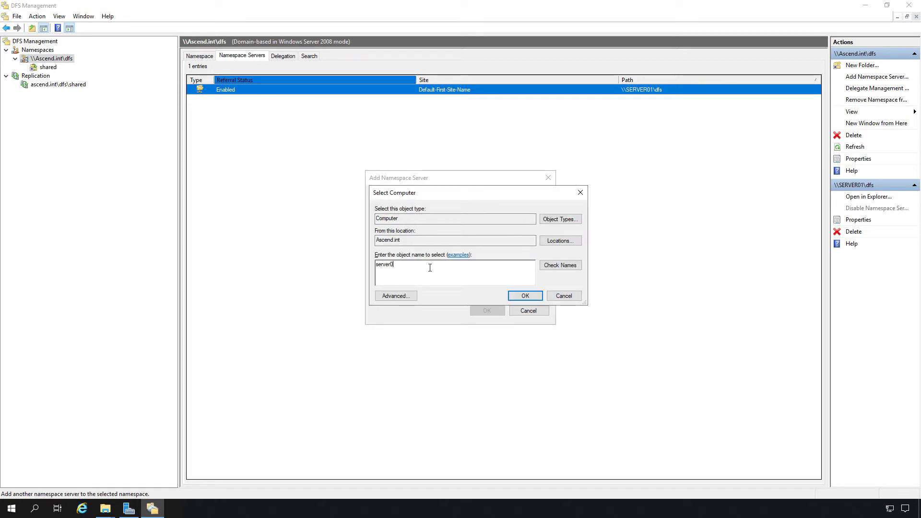
left_click(560, 265)
left_click(526, 297)
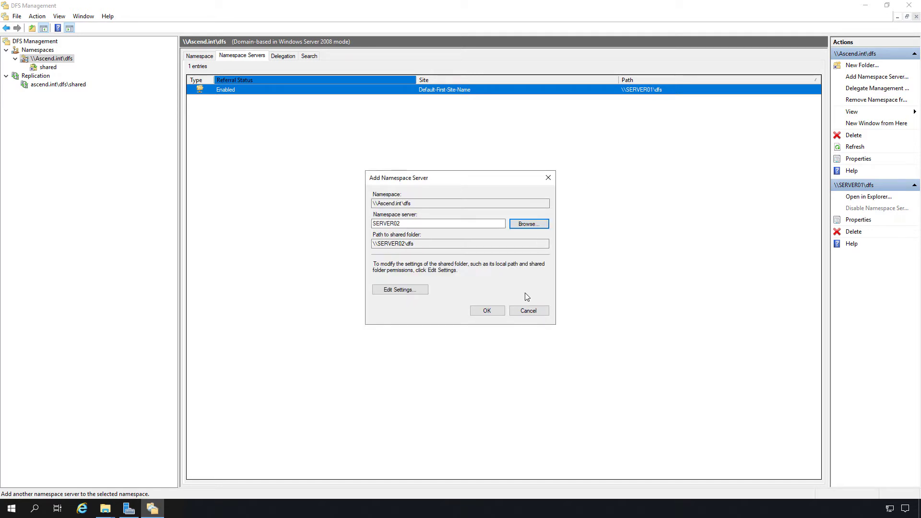
left_click(494, 312)
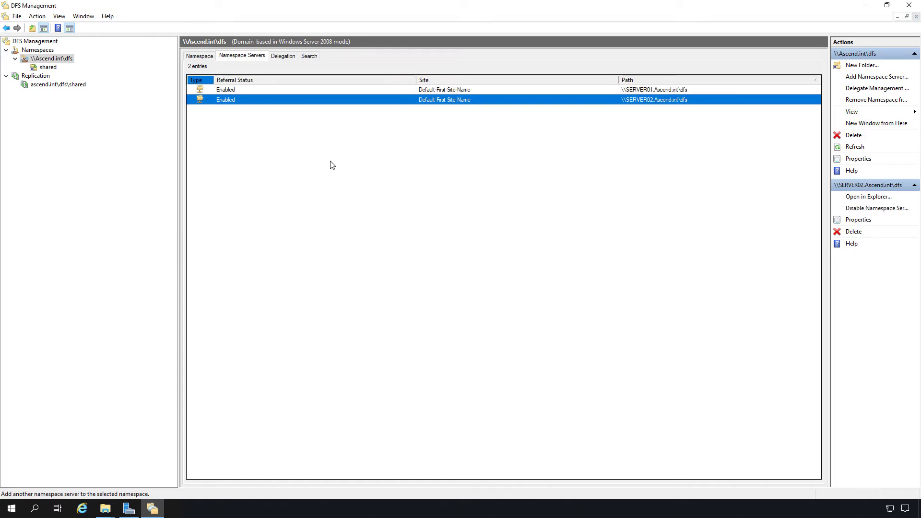
- Look through the namespace's Delegation and Search views, then return to the folder list showing shared
left_click(260, 90)
left_click(282, 56)
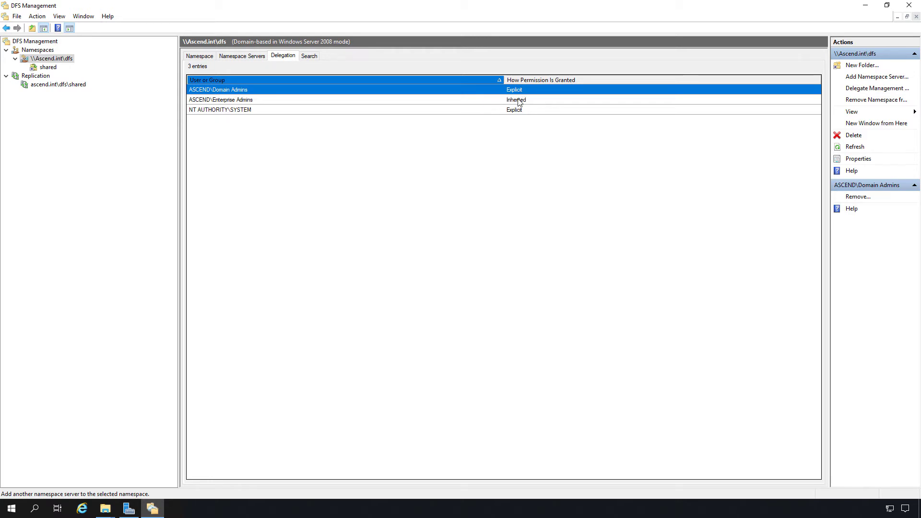
left_click(315, 57)
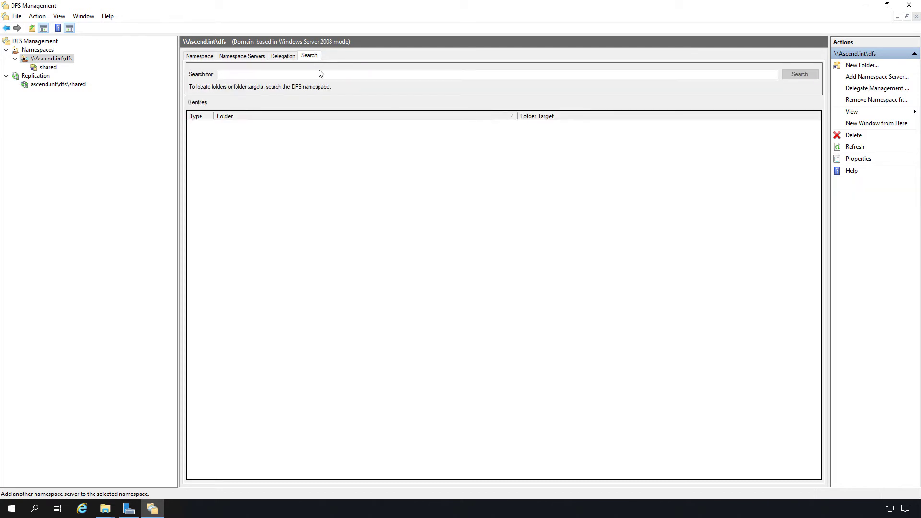
left_click(310, 74)
left_click(309, 74)
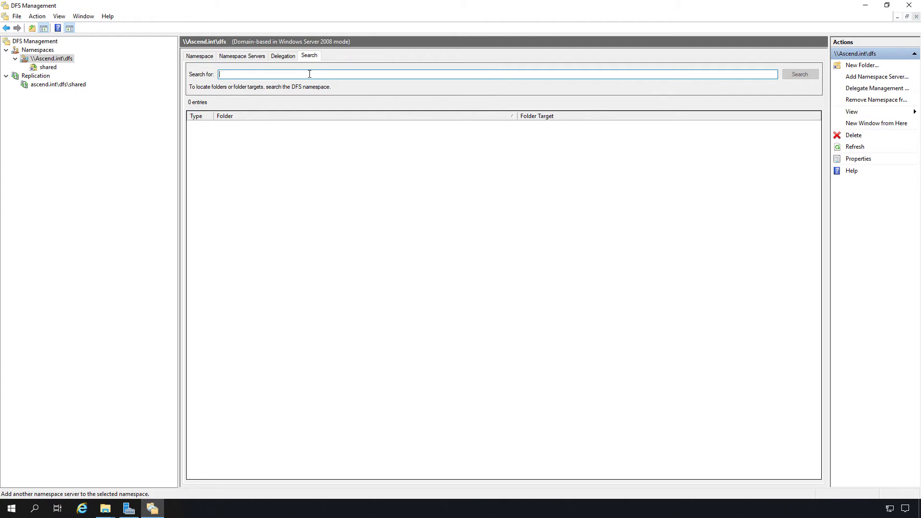
left_click(200, 57)
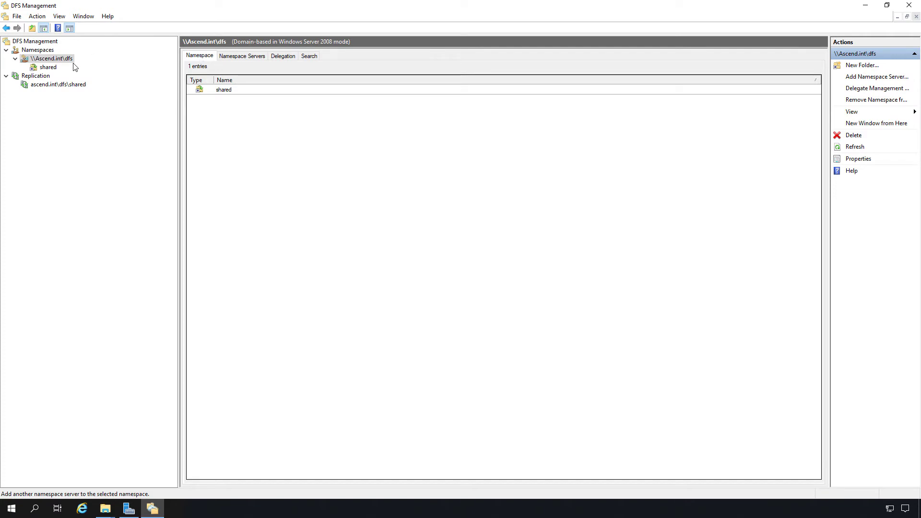
- In the shared folder's Properties, turn on Referrals' 'Exclude targets outside of the client's site'
left_click(48, 68)
right_click(48, 70)
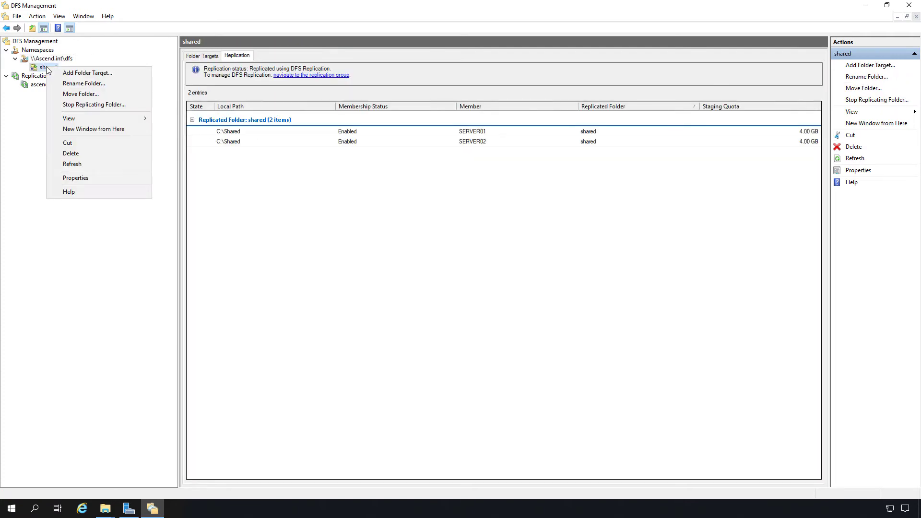
left_click(77, 178)
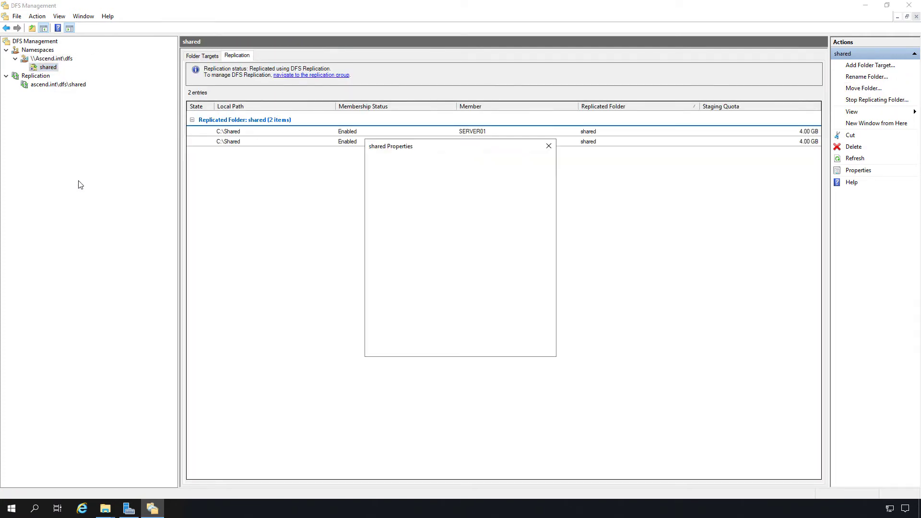
left_click_drag(440, 152, 389, 74)
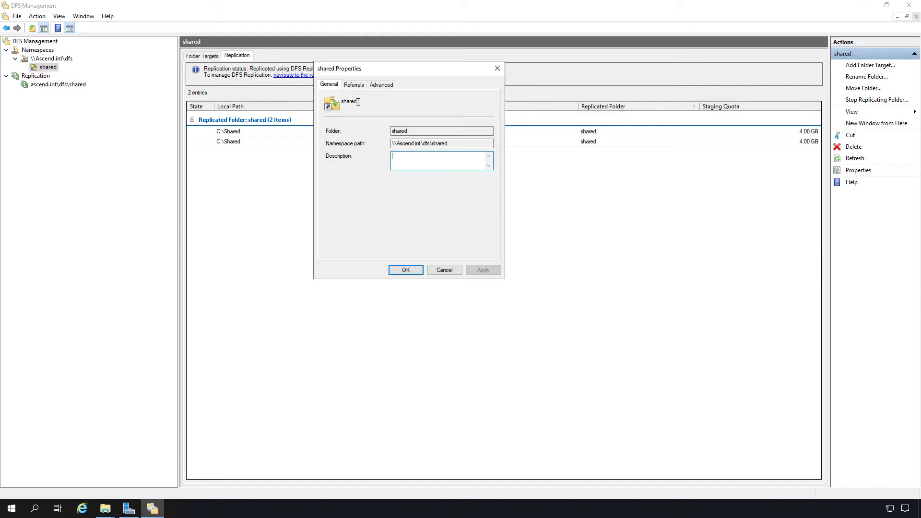
left_click(354, 85)
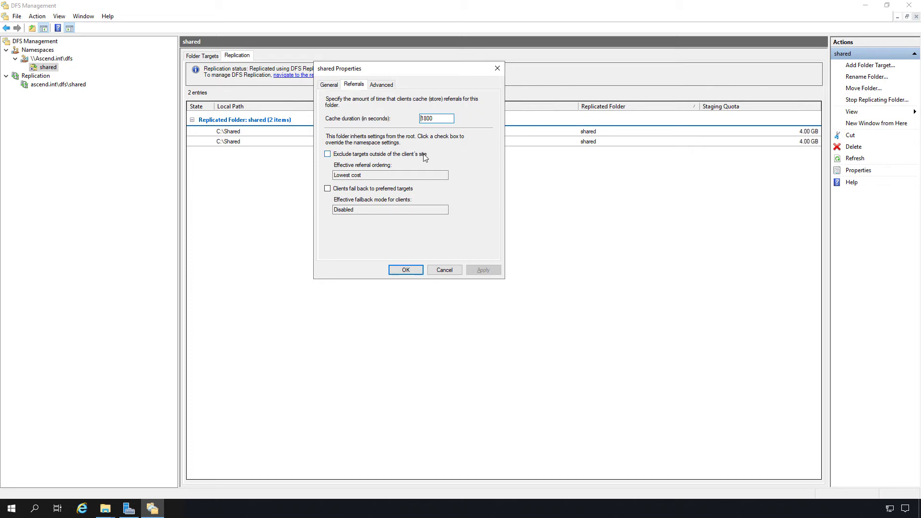
left_click(367, 154)
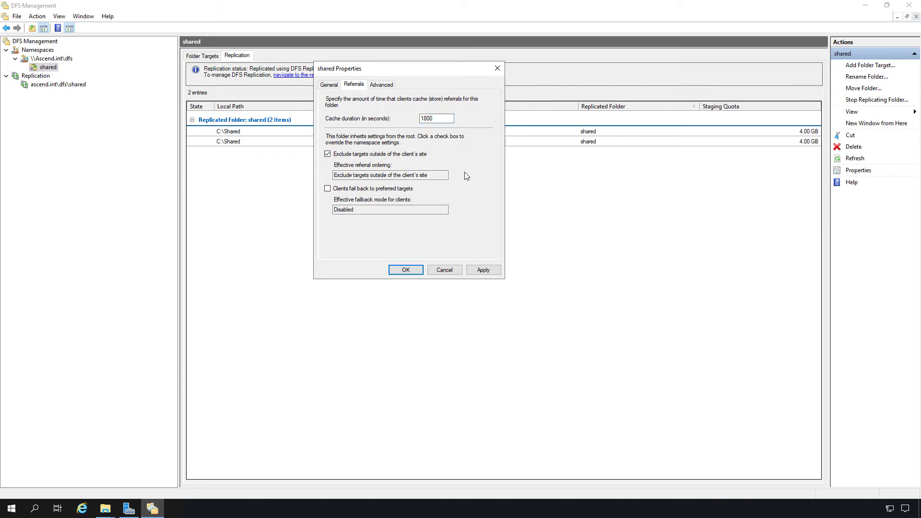
- Uncheck the site exclusion and enable clients failing back to preferred targets
left_click(389, 154)
left_click(384, 190)
left_click(424, 213)
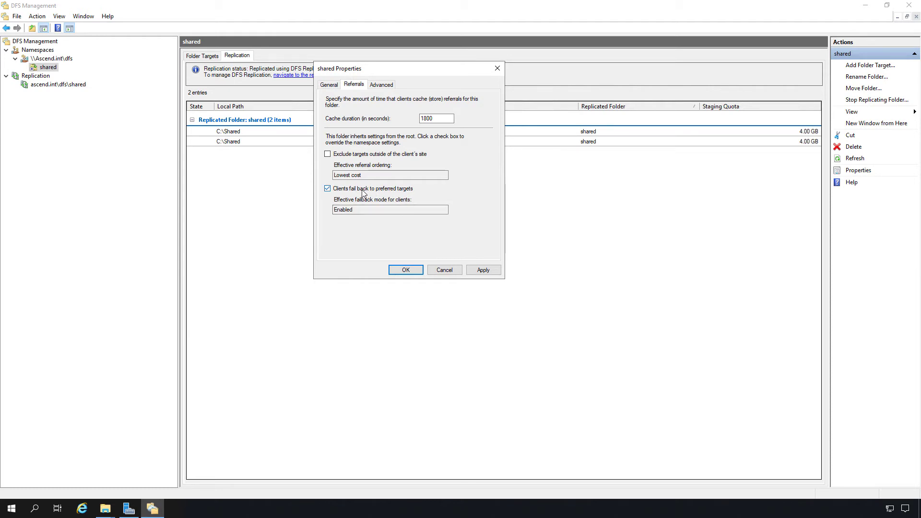
- Choose explicit view permissions under Advanced, check the permission settings, and close both dialogs
left_click(386, 87)
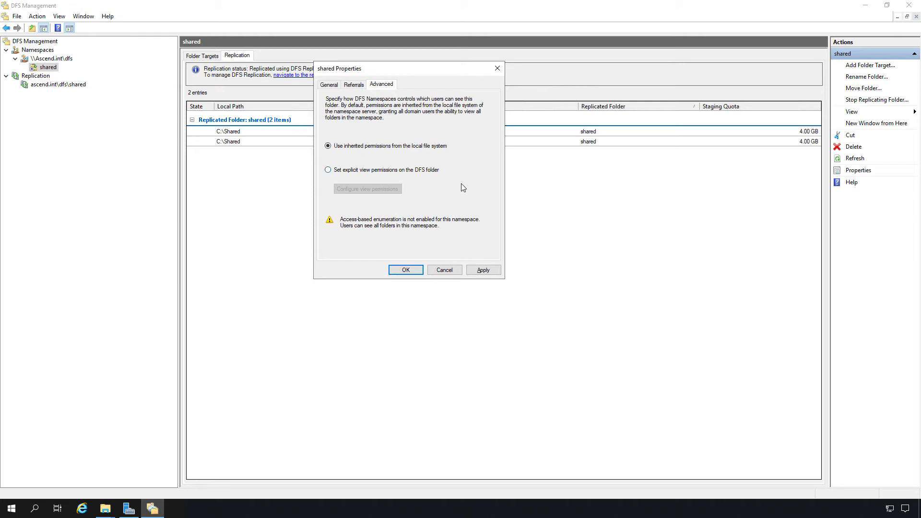
left_click(407, 171)
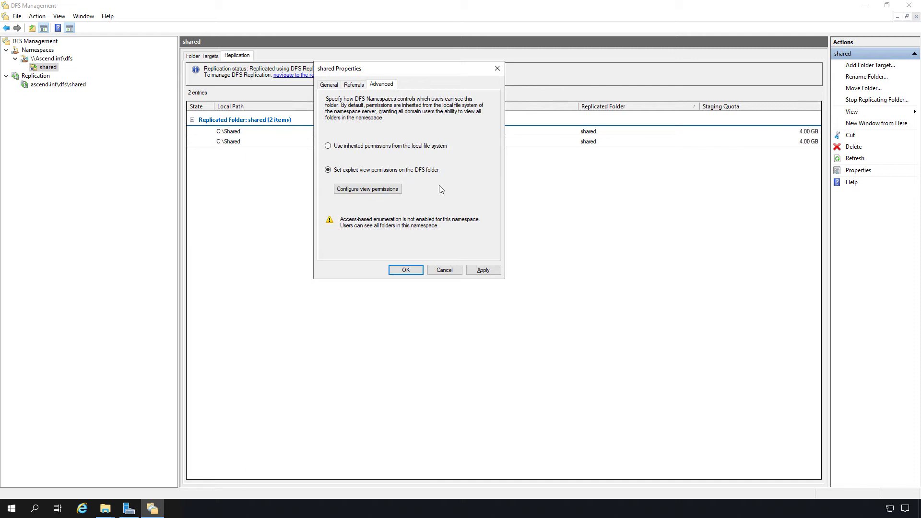
left_click(388, 191)
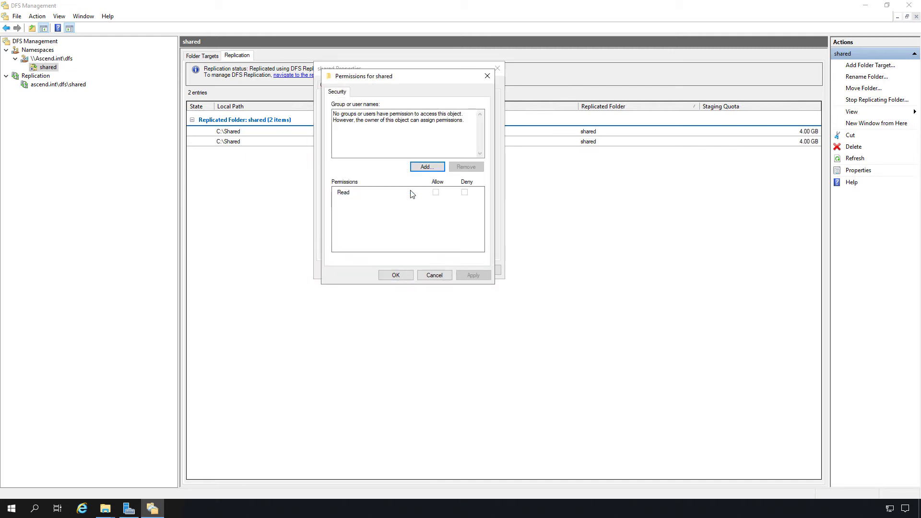
left_click(434, 275)
left_click(443, 269)
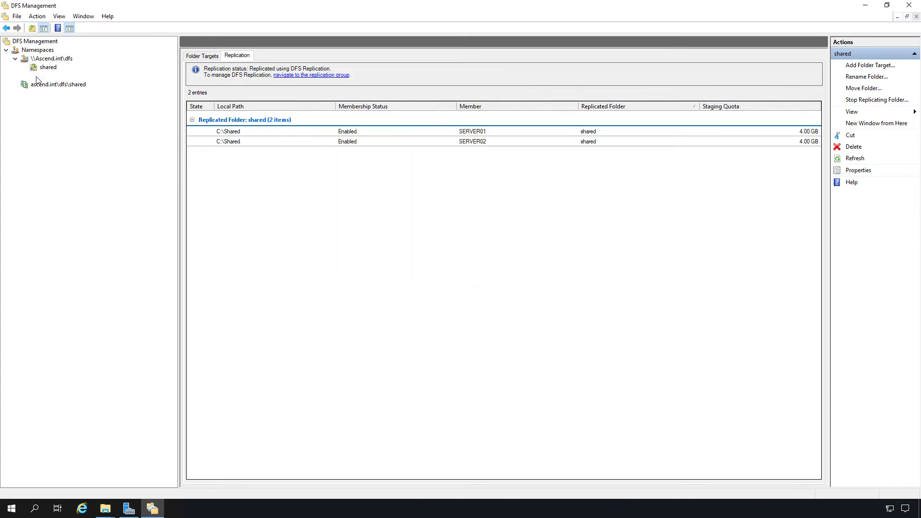
- Open the ascend.int\dfs\shared replication group and review its Memberships and Connections
left_click(37, 76)
left_click(43, 89)
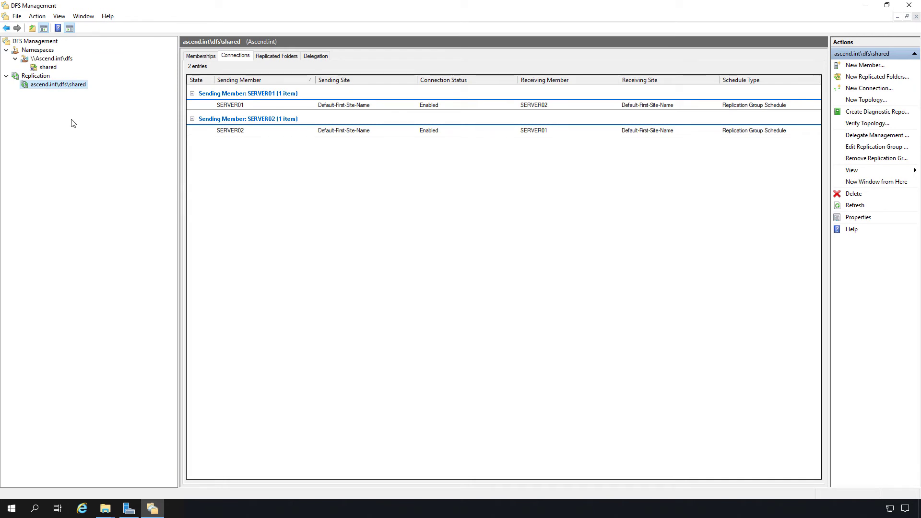
left_click(197, 56)
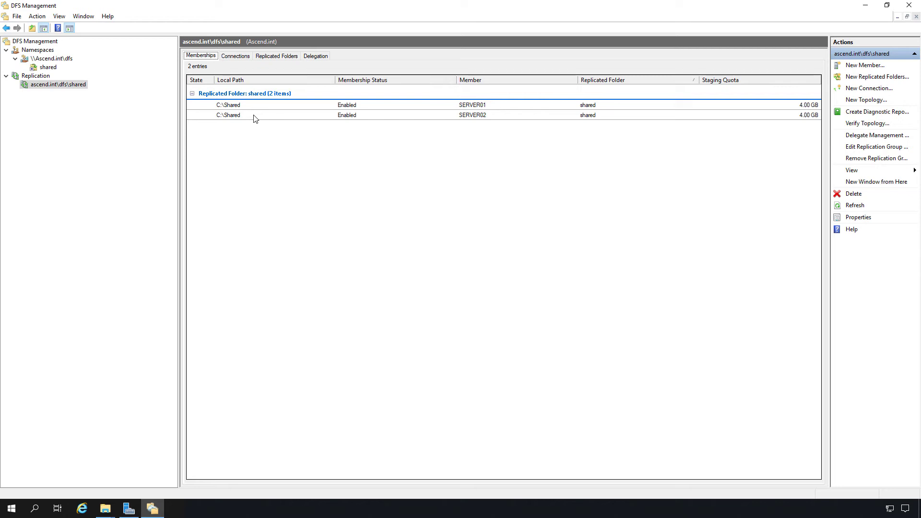
left_click(237, 57)
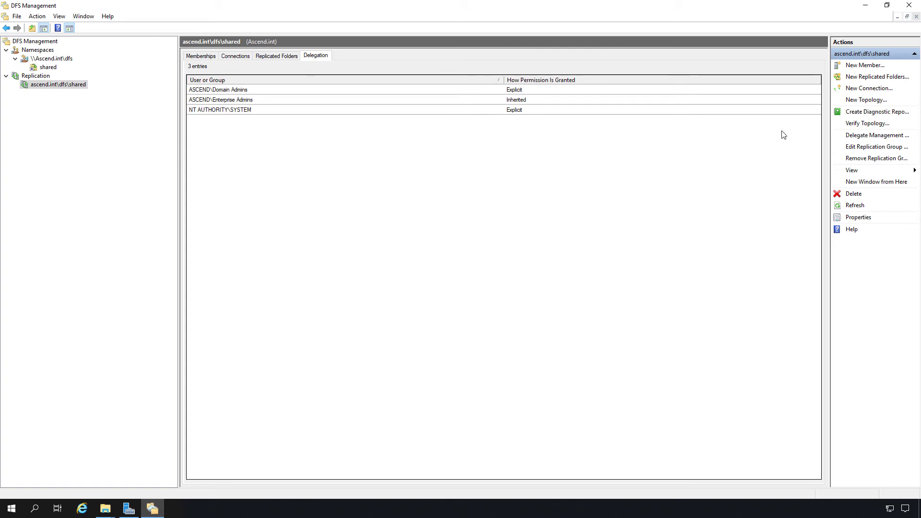
- Verify the shared group's topology is fully connected, then start a maximized Diagnostic Report Wizard
left_click(874, 126)
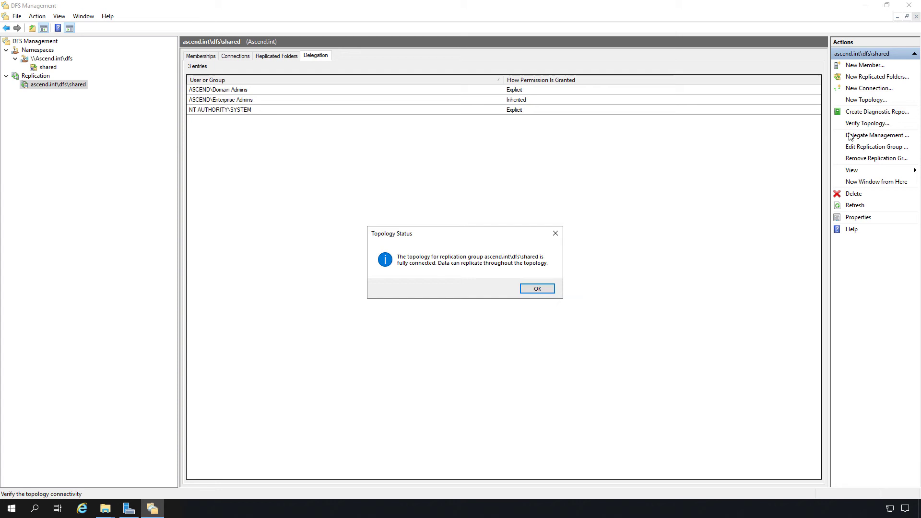
left_click(536, 290)
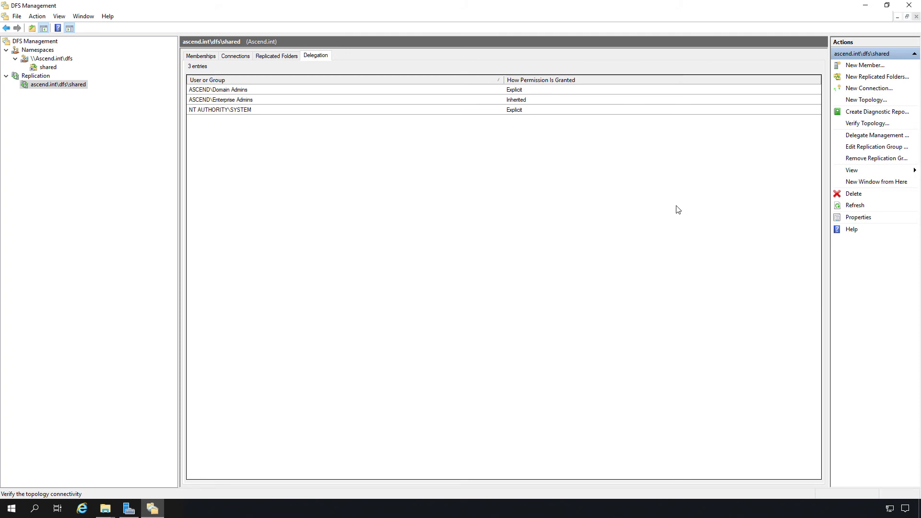
left_click(862, 117)
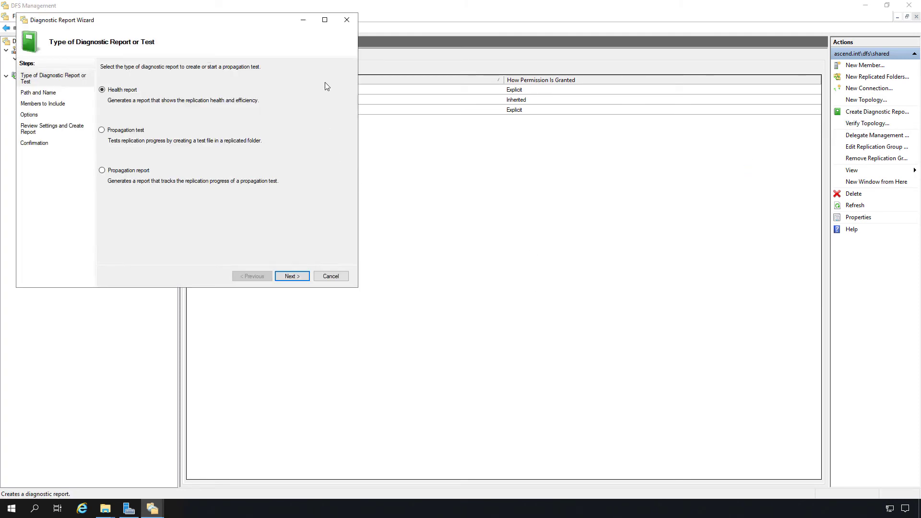
left_click(325, 20)
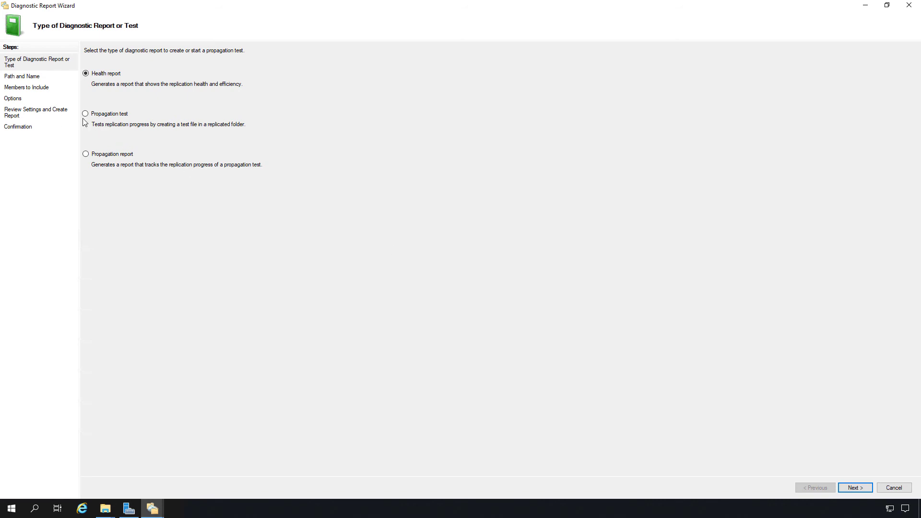
- Run a propagation test on folder shared from SERVER01, deleting test files older than 90 days
left_click(112, 115)
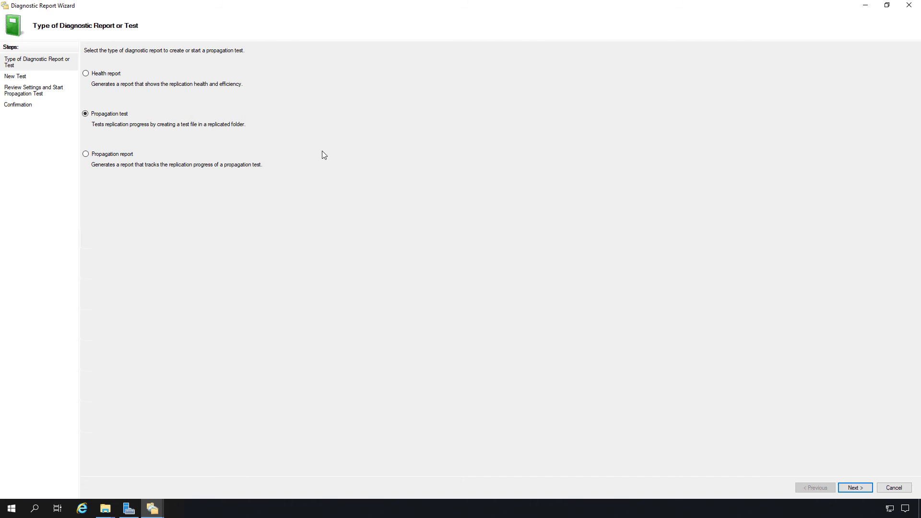
left_click(129, 155)
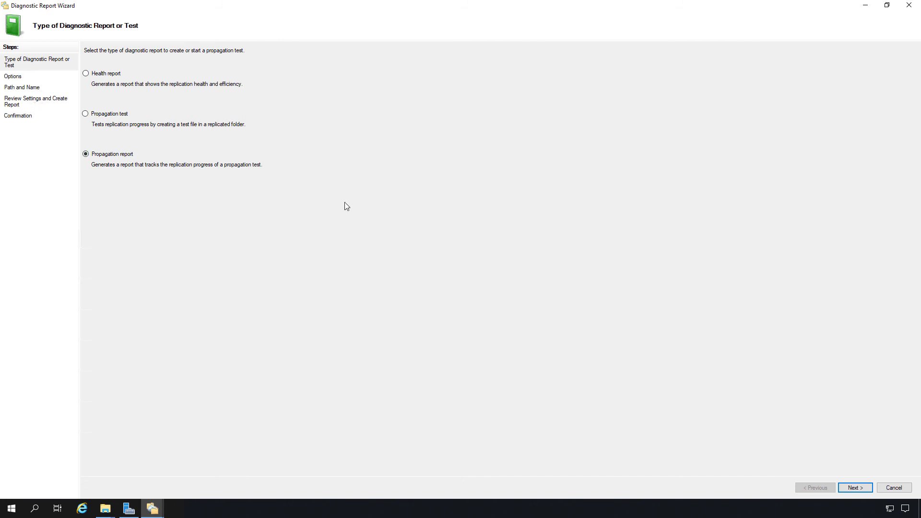
left_click(123, 115)
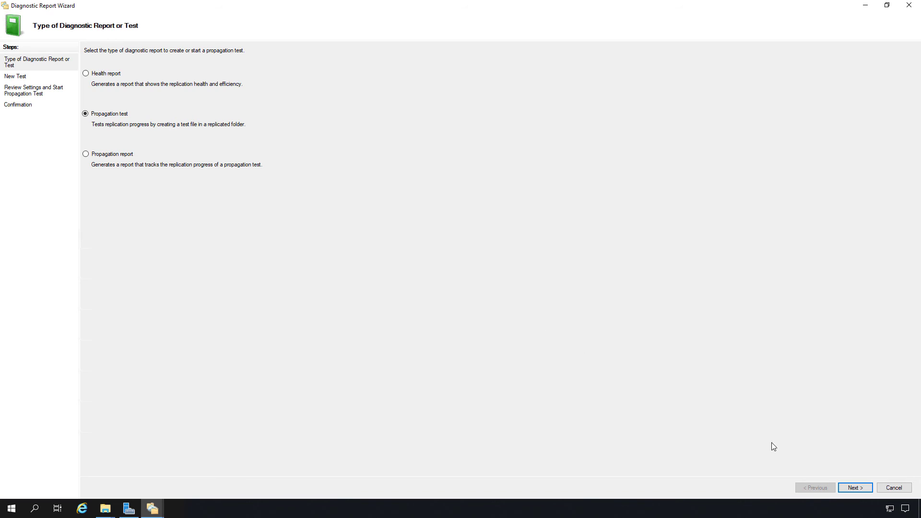
left_click(857, 488)
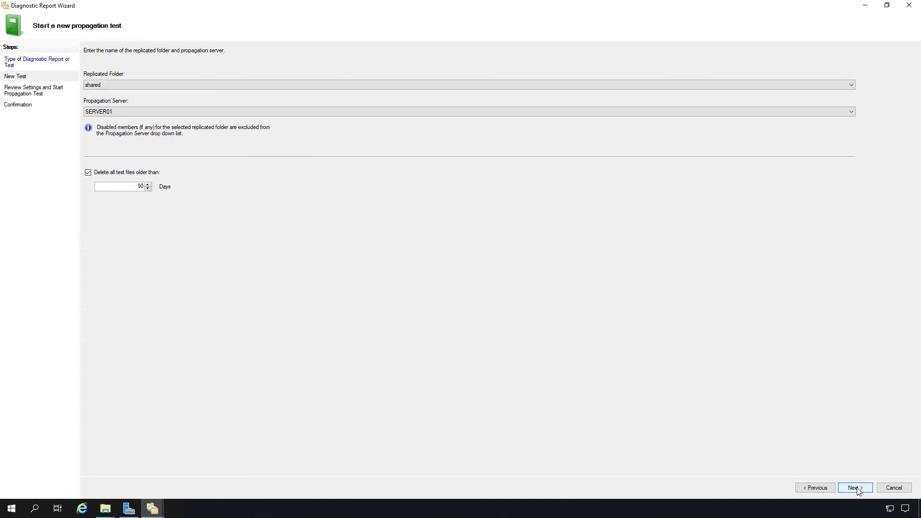
left_click(857, 488)
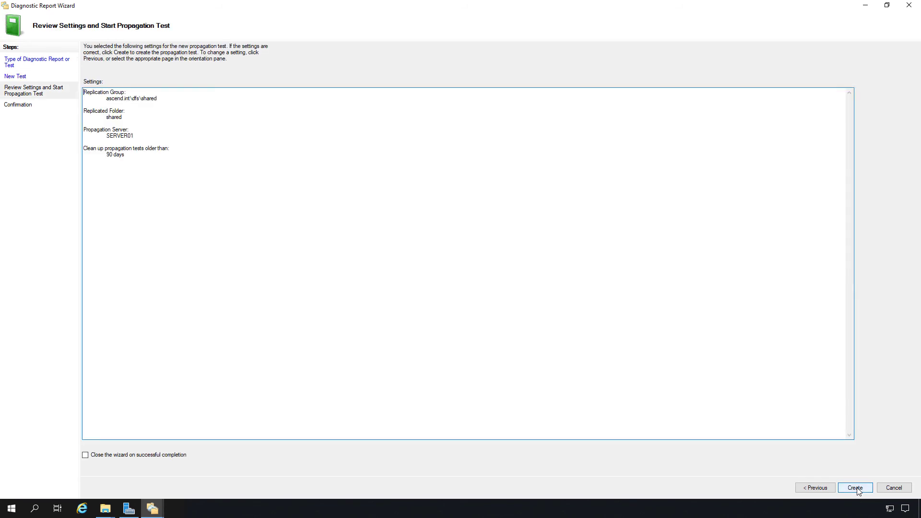
left_click(855, 488)
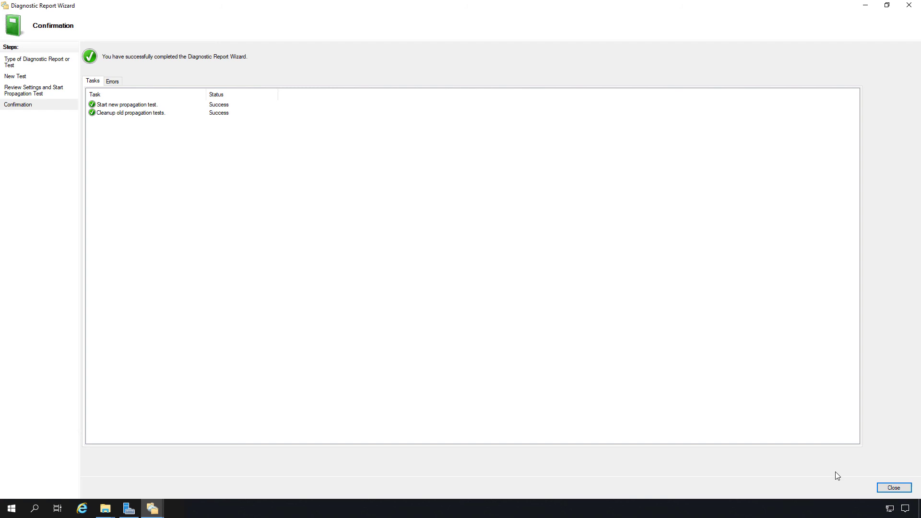
left_click(893, 487)
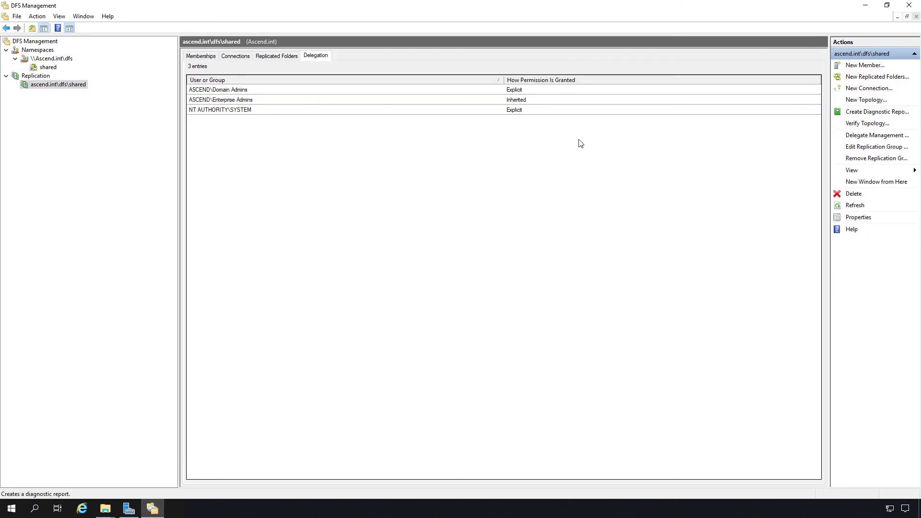
- Create a Propagation report for the shared replication group, saved in C:\DFSReports
left_click(857, 111)
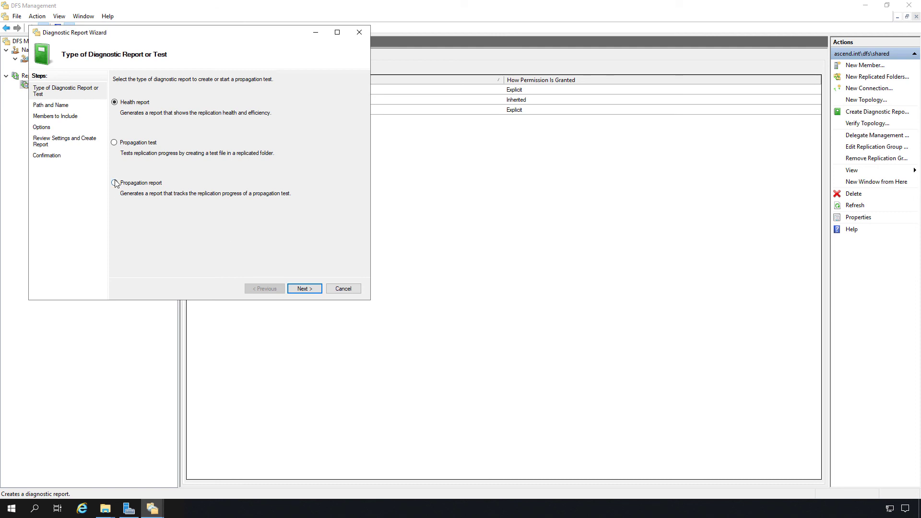
left_click(141, 185)
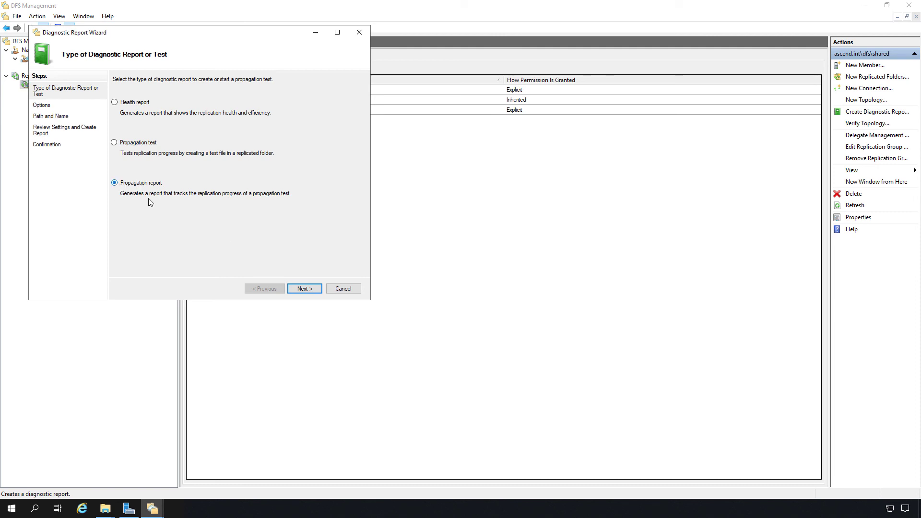
left_click(301, 290)
left_click(300, 289)
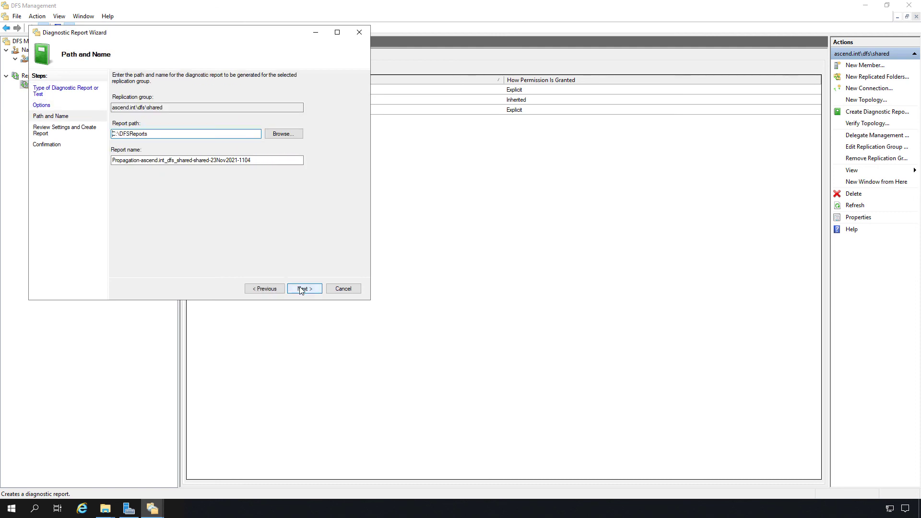
left_click(301, 290)
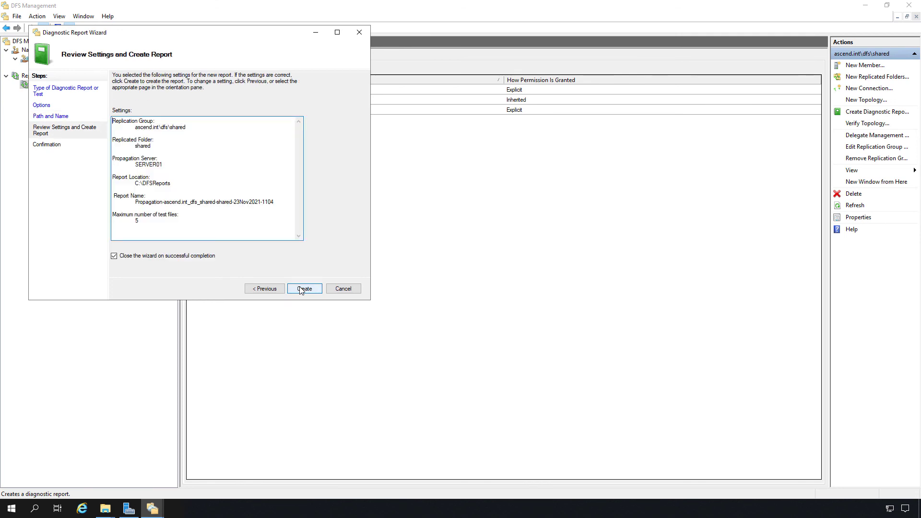
left_click(301, 289)
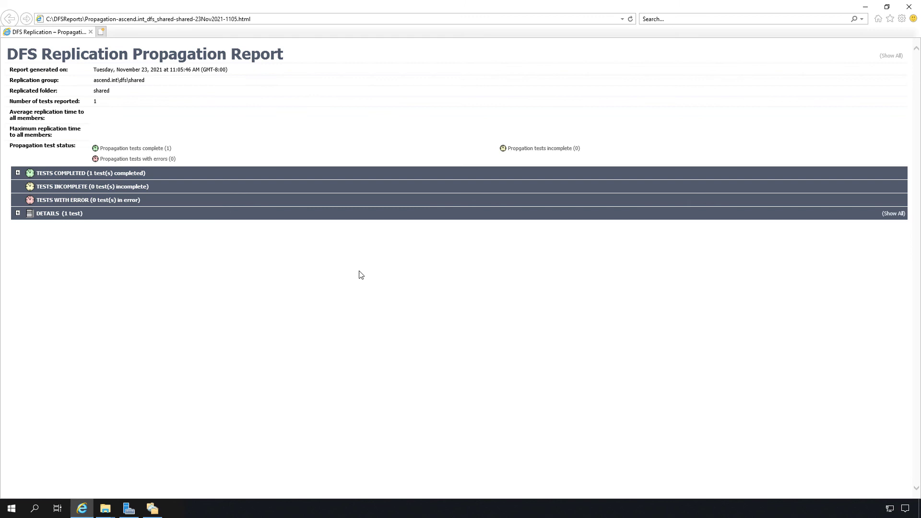
- Expand TESTS COMPLETED, DETAILS and the Server01 test to show replication under 1 sec
left_click(18, 173)
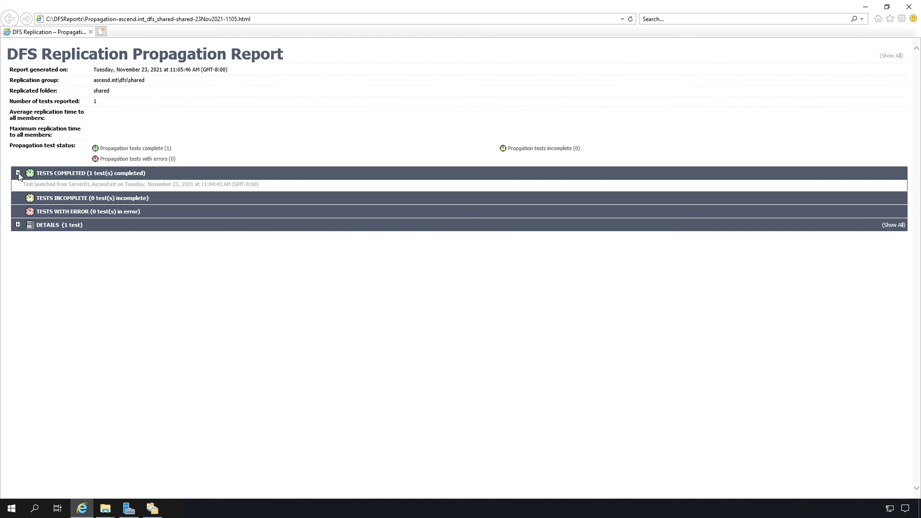
left_click(18, 225)
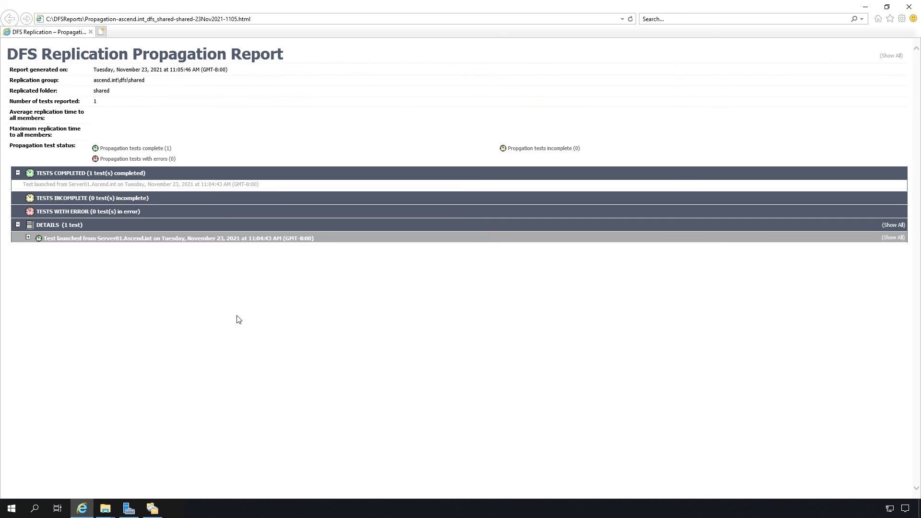
left_click(29, 237)
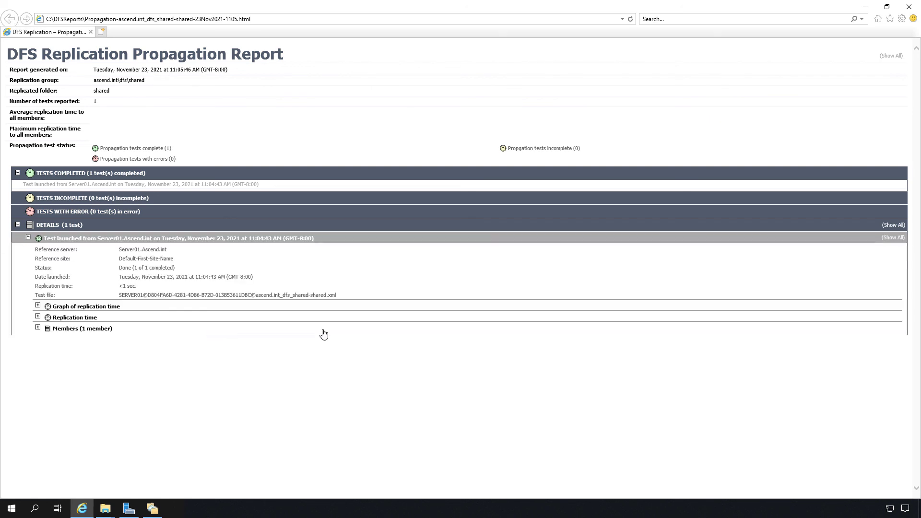